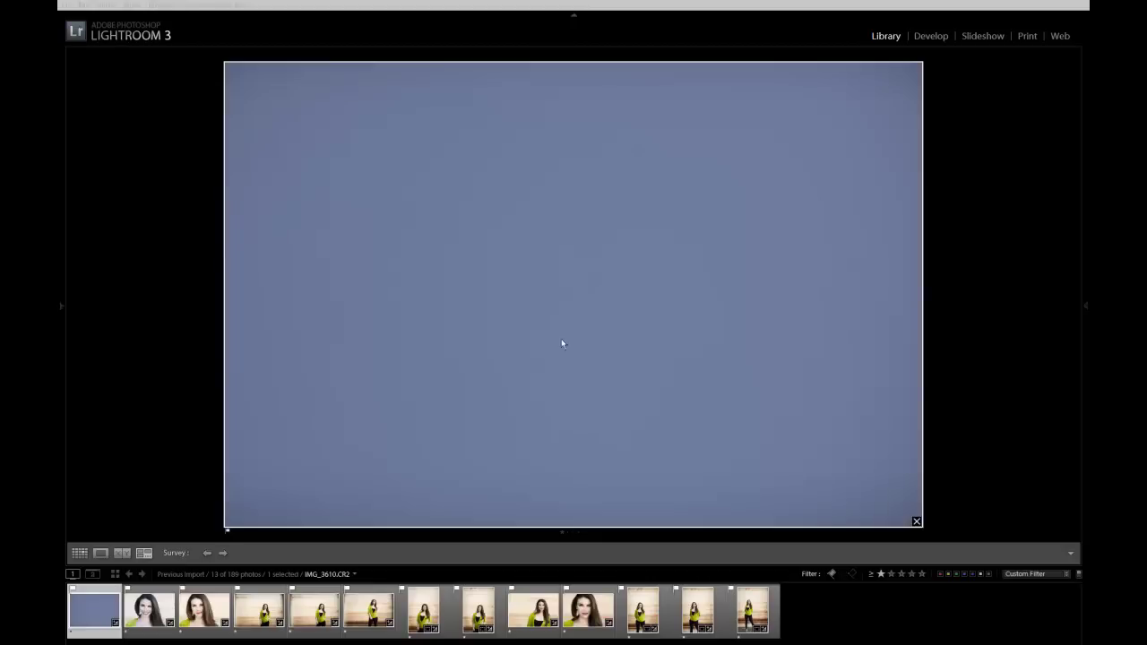
Step: Compare two close-up portraits side by side, then show only the blue gray-reference frame
{"action": "left_click", "coordinate": [142, 618]}
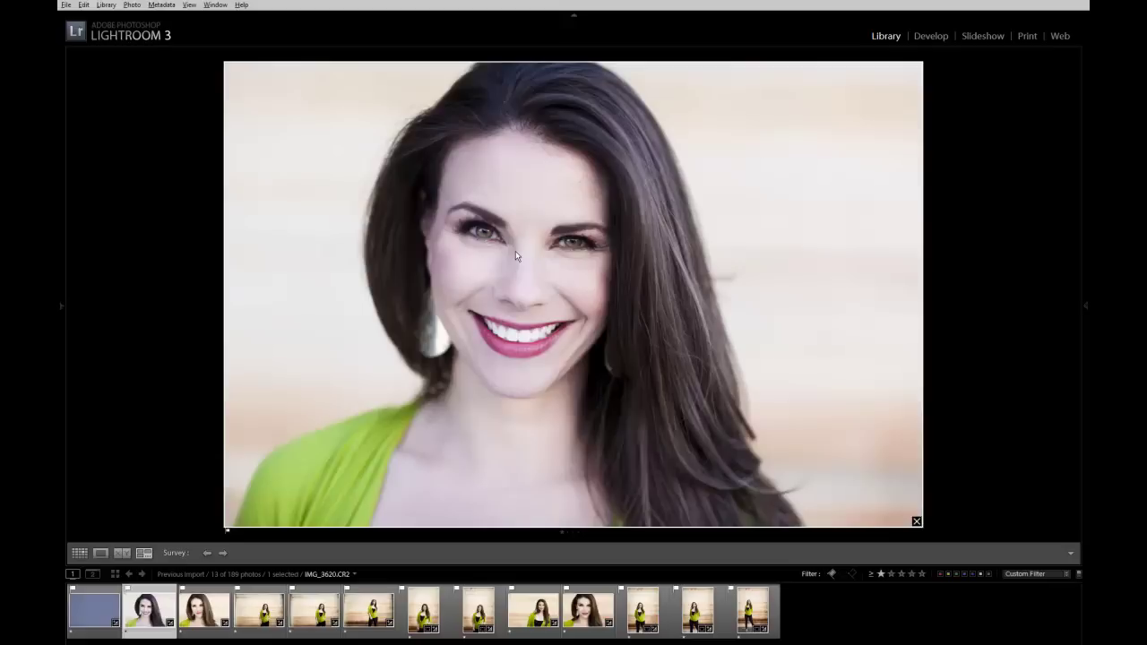
{"action": "left_click", "coordinate": [590, 624]}
{"action": "left_click", "coordinate": [590, 624], "text": "ctrl"}
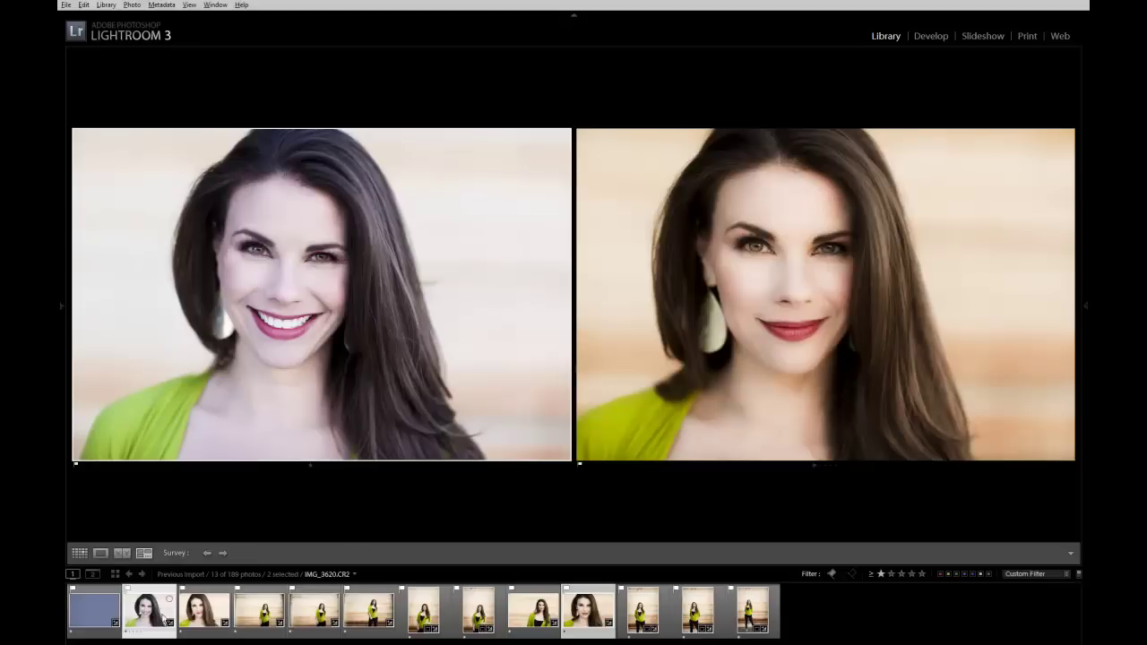
{"action": "left_click", "coordinate": [98, 614]}
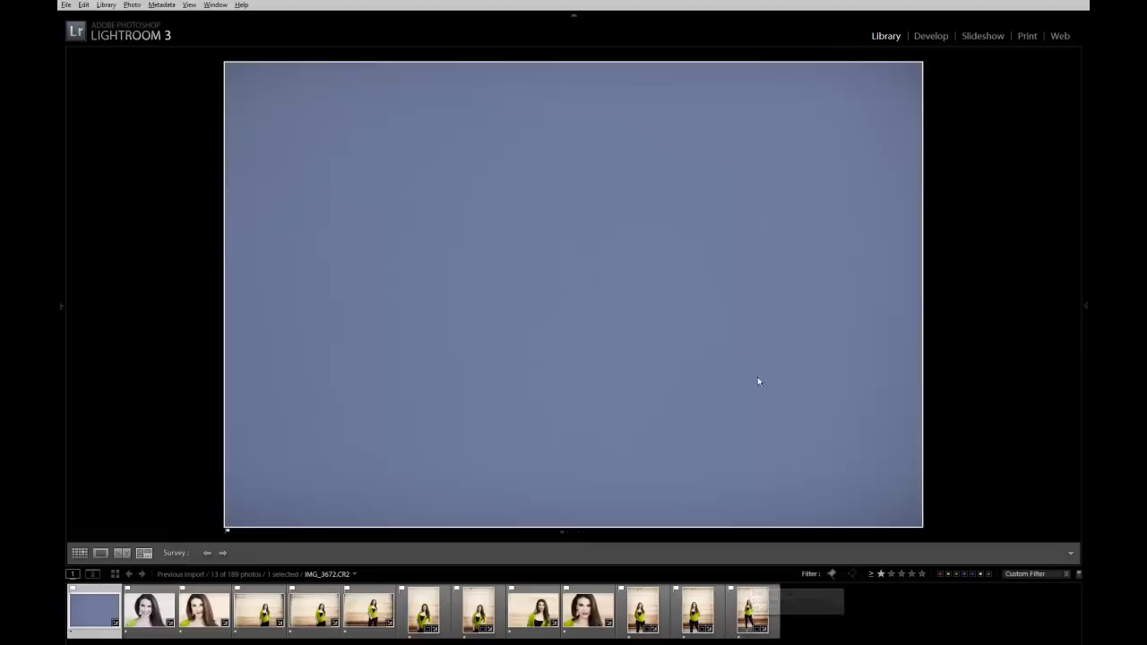
Step: Open the blue reference frame in Develop, with the White Balance Selector picked up
{"action": "left_click", "coordinate": [932, 37]}
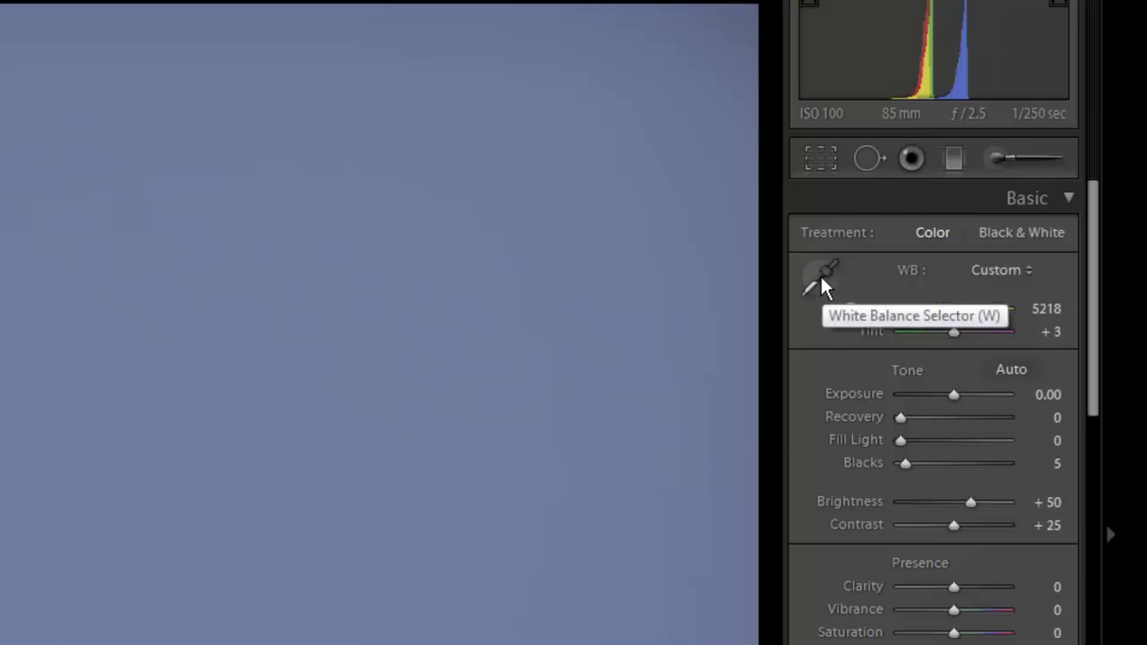
{"action": "left_click", "coordinate": [824, 285]}
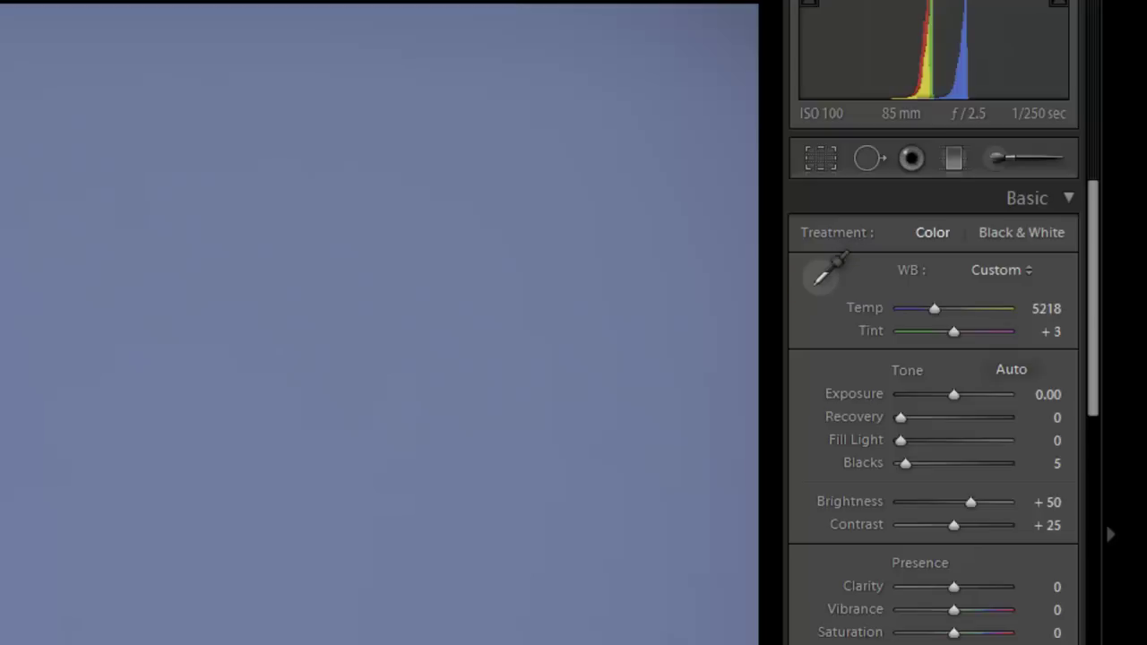
{"action": "left_click", "coordinate": [824, 280]}
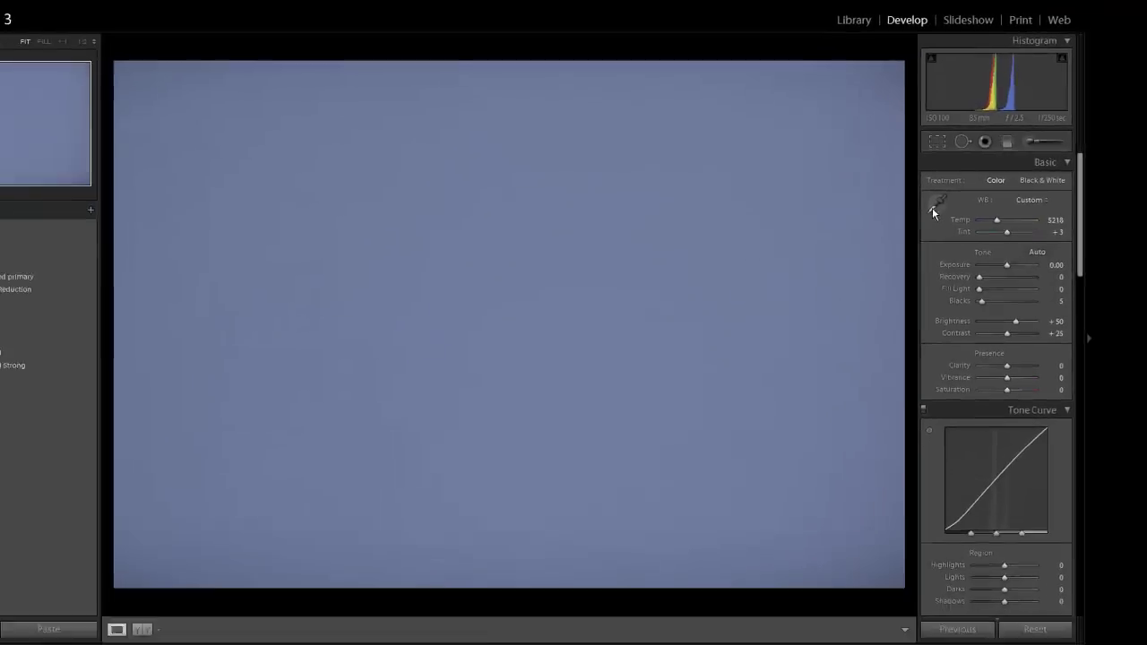
{"action": "left_click", "coordinate": [934, 205]}
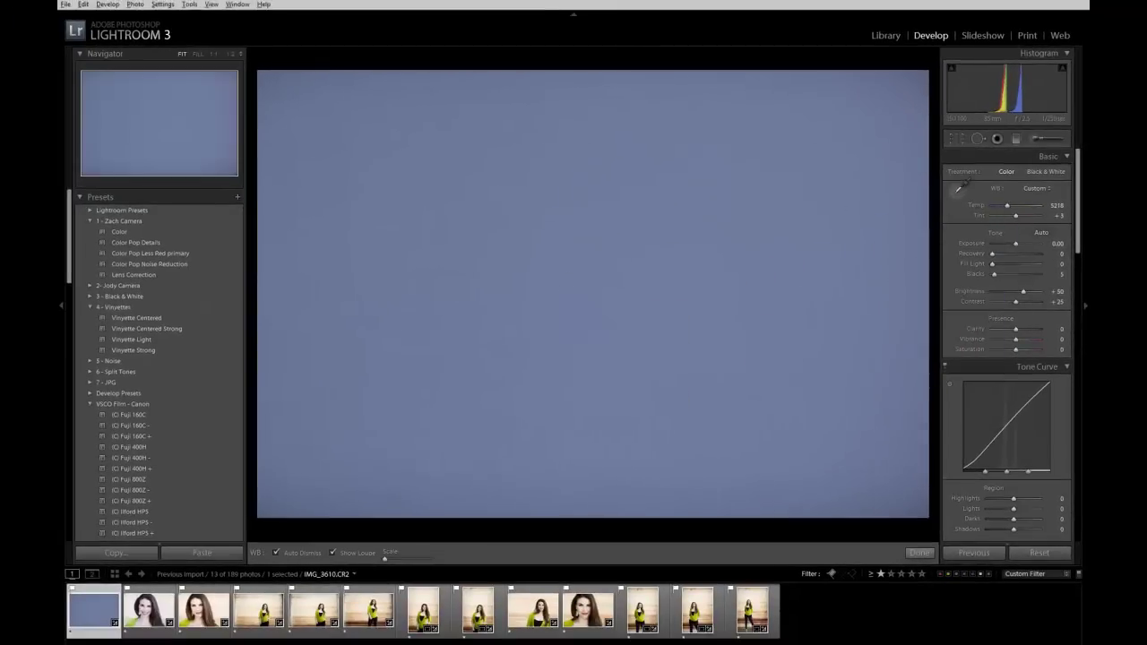
{"action": "left_click", "coordinate": [958, 188]}
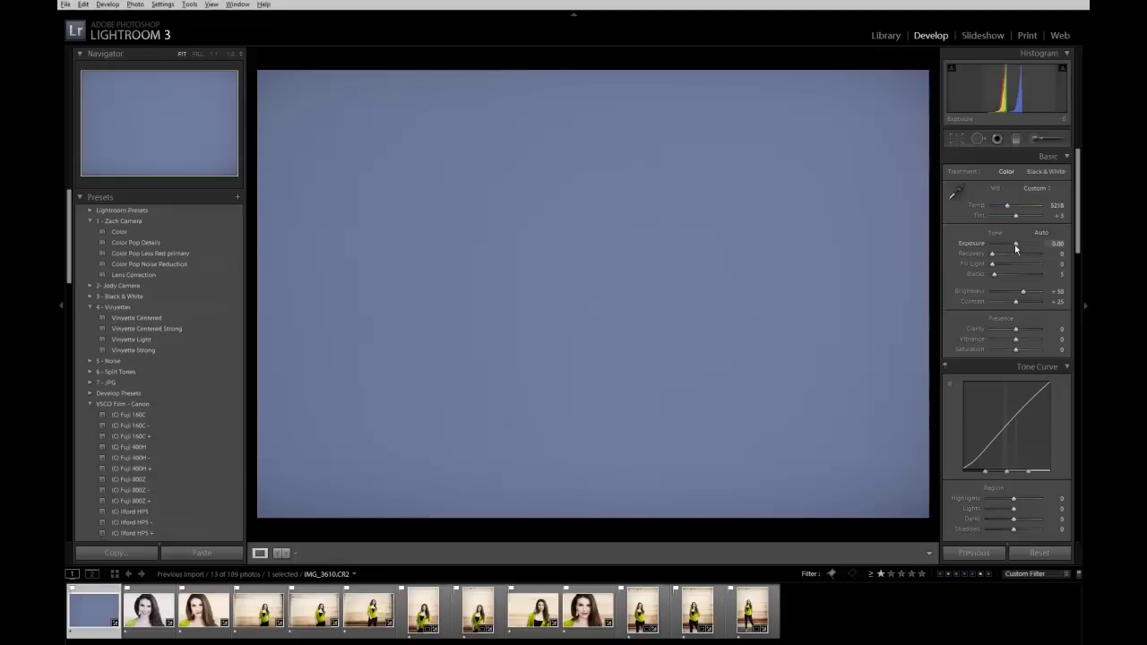
{"action": "left_click_drag", "start_coordinate": [1015, 248], "coordinate": [1000, 251]}
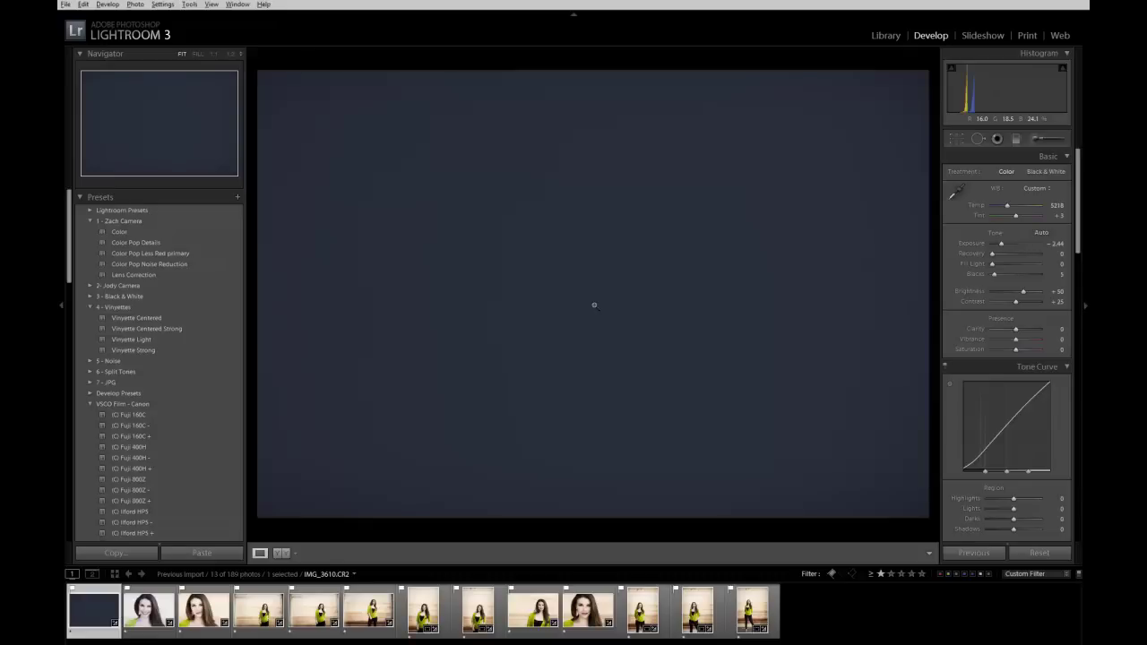
{"action": "left_click", "coordinate": [1025, 244]}
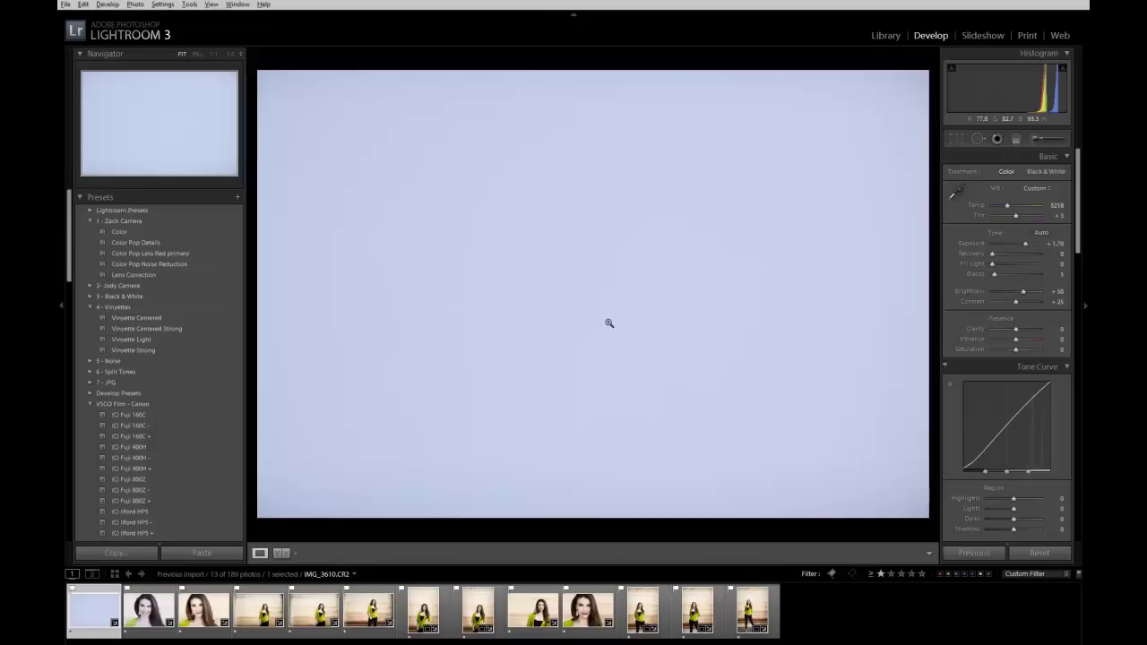
{"action": "double_click", "coordinate": [1026, 244]}
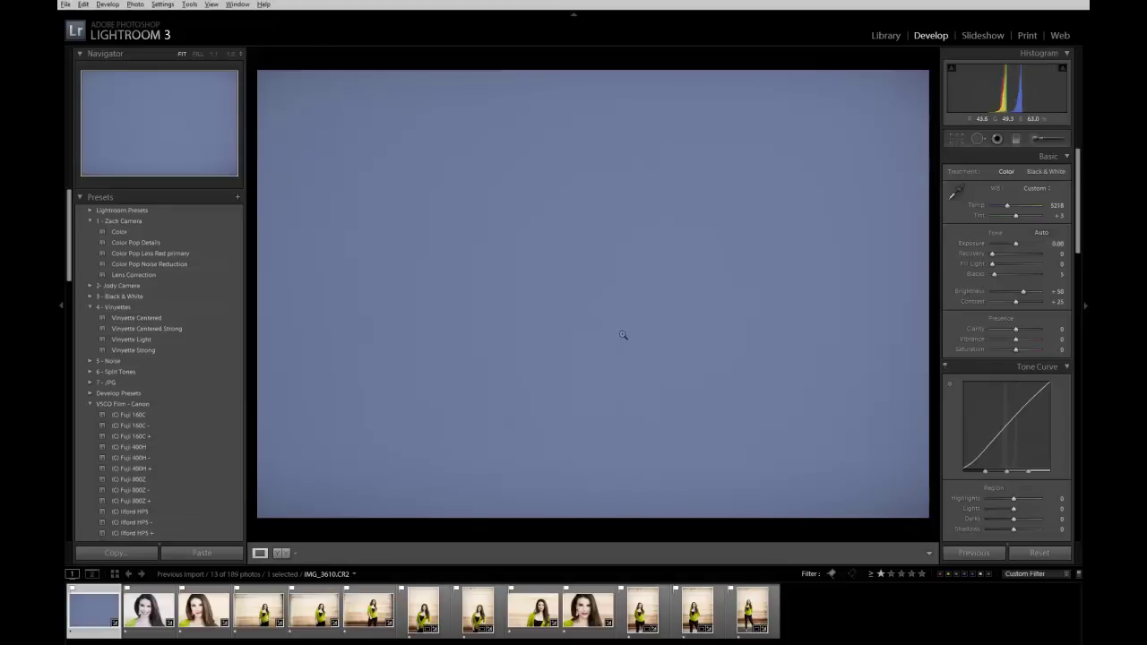
{"action": "left_click", "coordinate": [954, 198]}
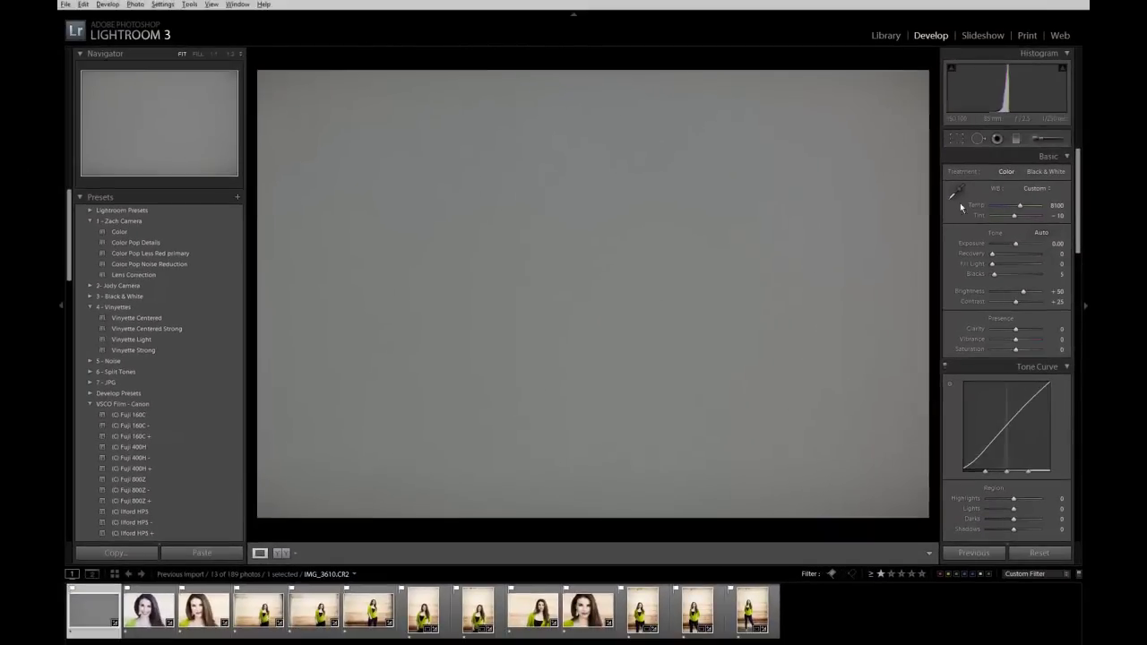
{"action": "key", "text": "ctrl+z"}
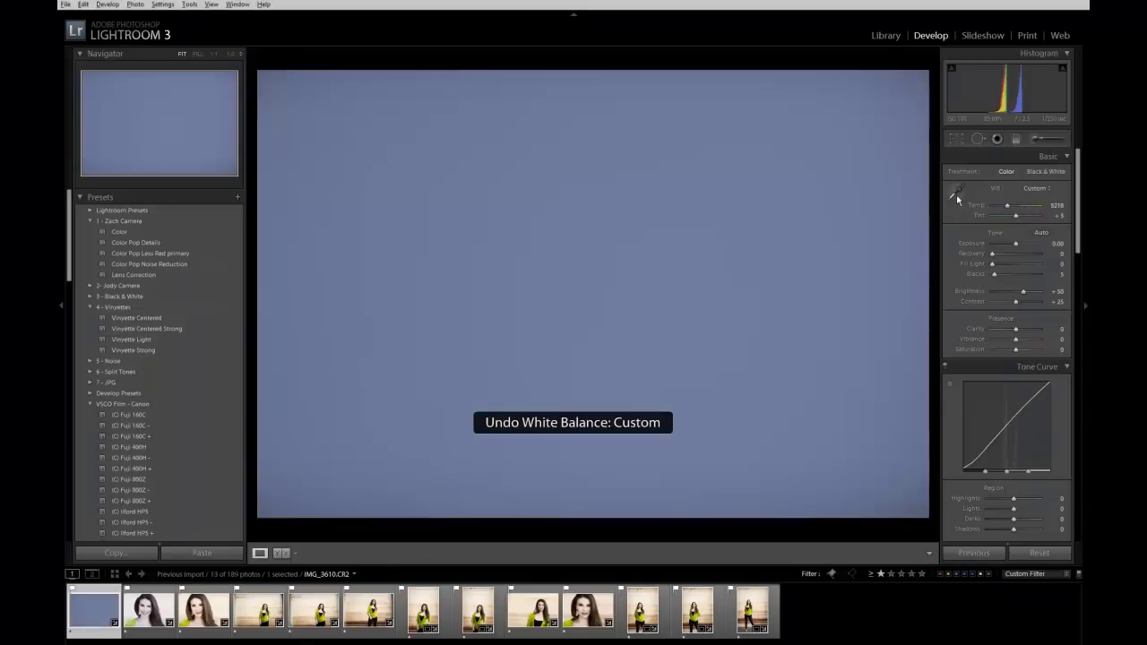
{"action": "left_click", "coordinate": [956, 194]}
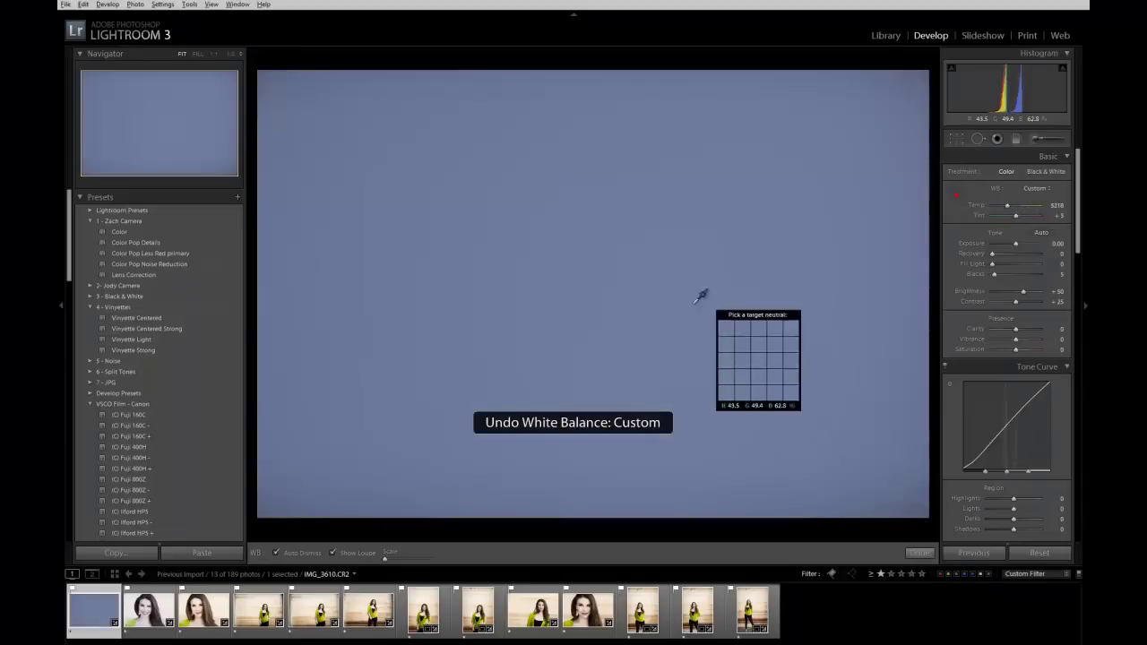
{"action": "left_click", "coordinate": [594, 279]}
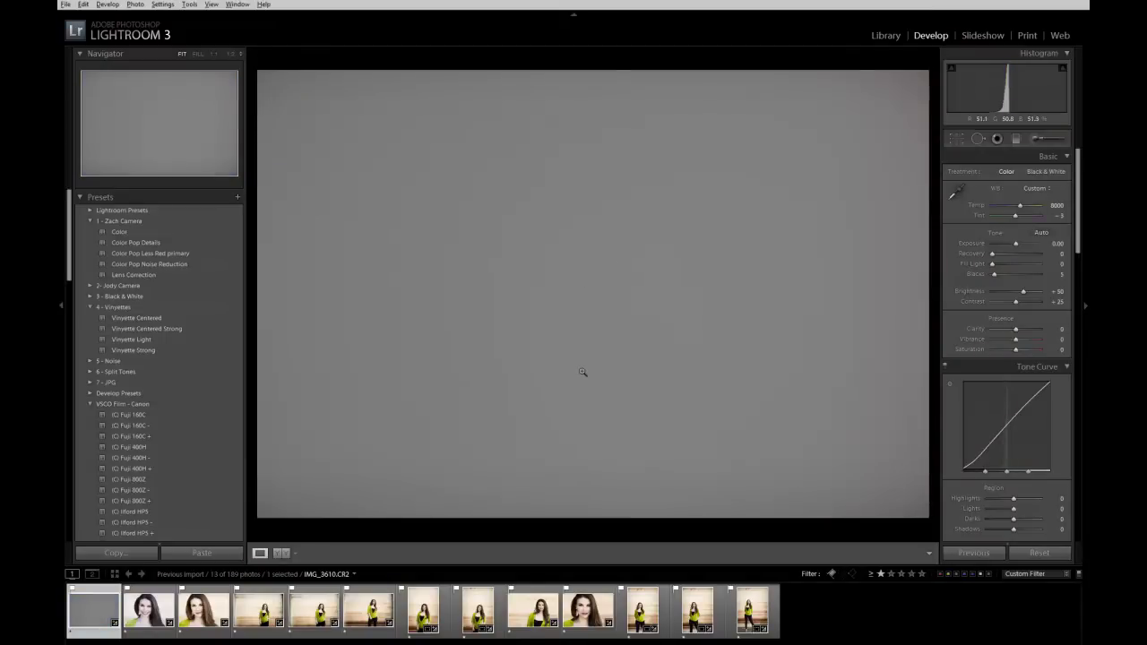
{"action": "key", "text": "ctrl+z"}
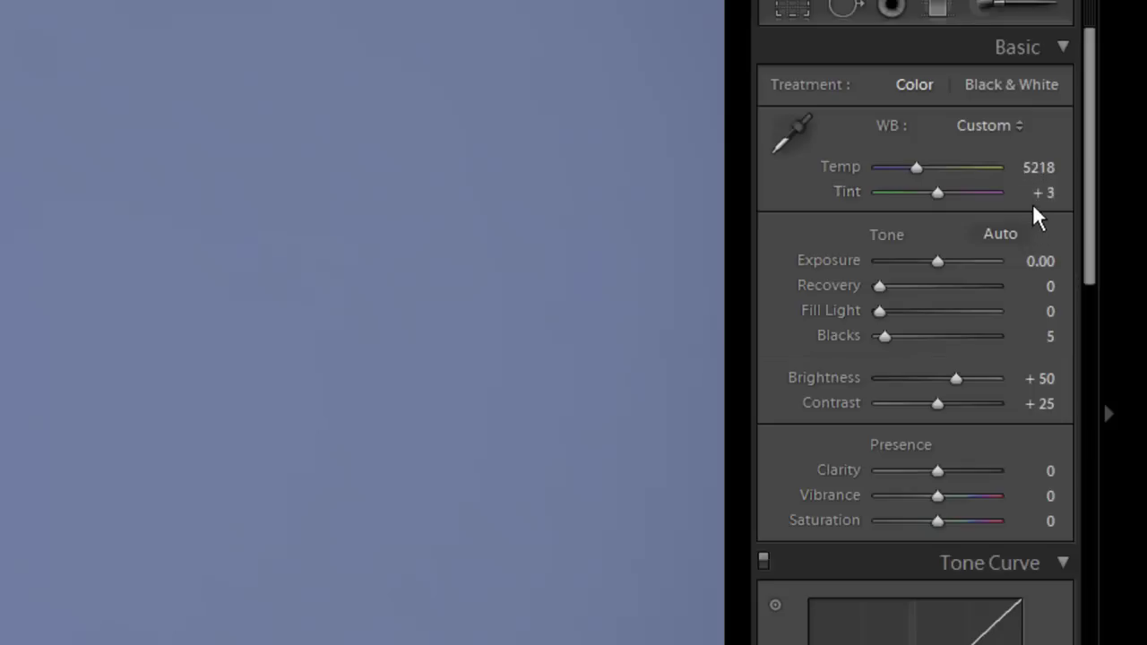
Step: Sample the ExpoDisc frame with the White Balance Selector, giving Temp 8200 and Tint -3
{"action": "left_click", "coordinate": [793, 133]}
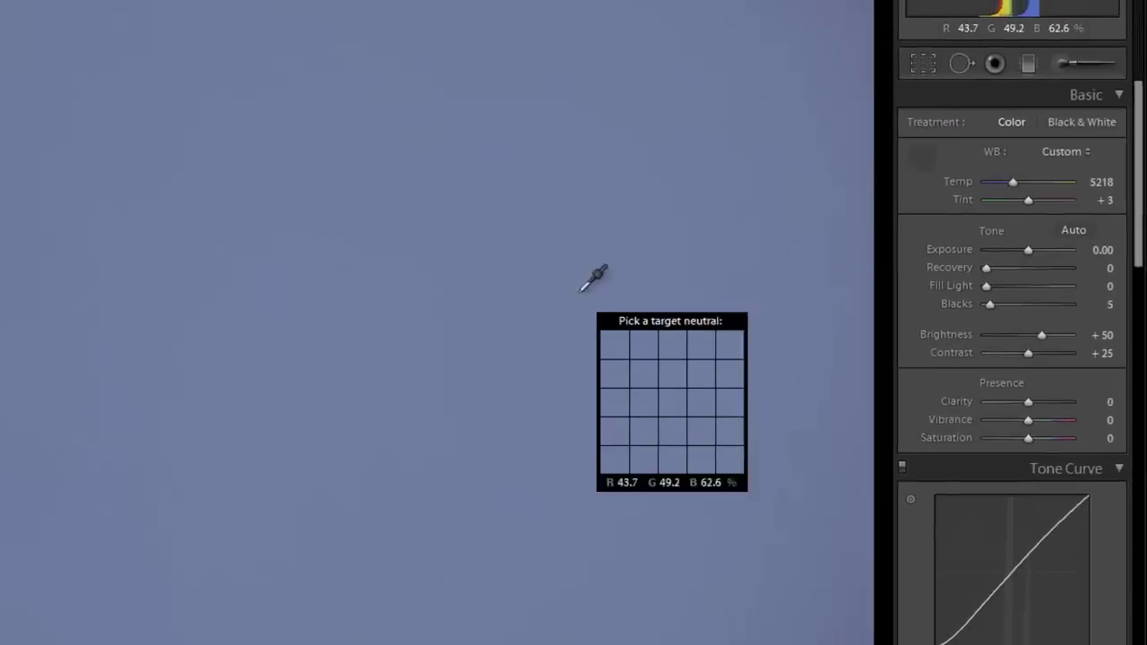
{"action": "left_click", "coordinate": [274, 355]}
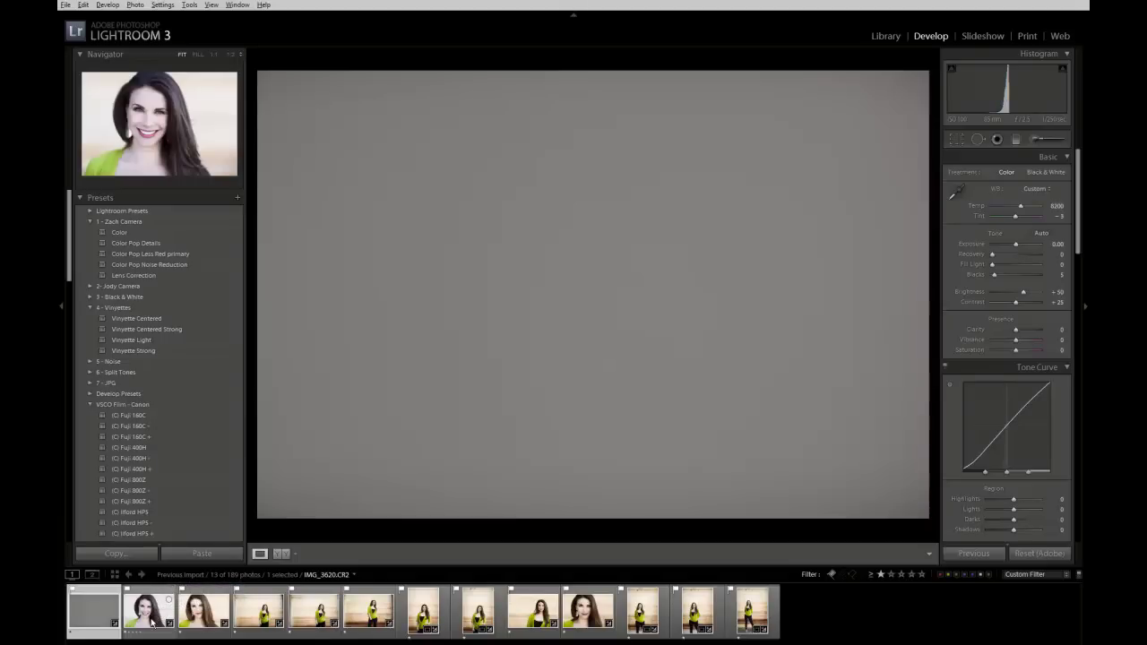
Step: Sync only White Balance (8200/−3) to all 13 photos and view a close-up portrait
{"action": "left_click", "coordinate": [753, 620], "text": "shift"}
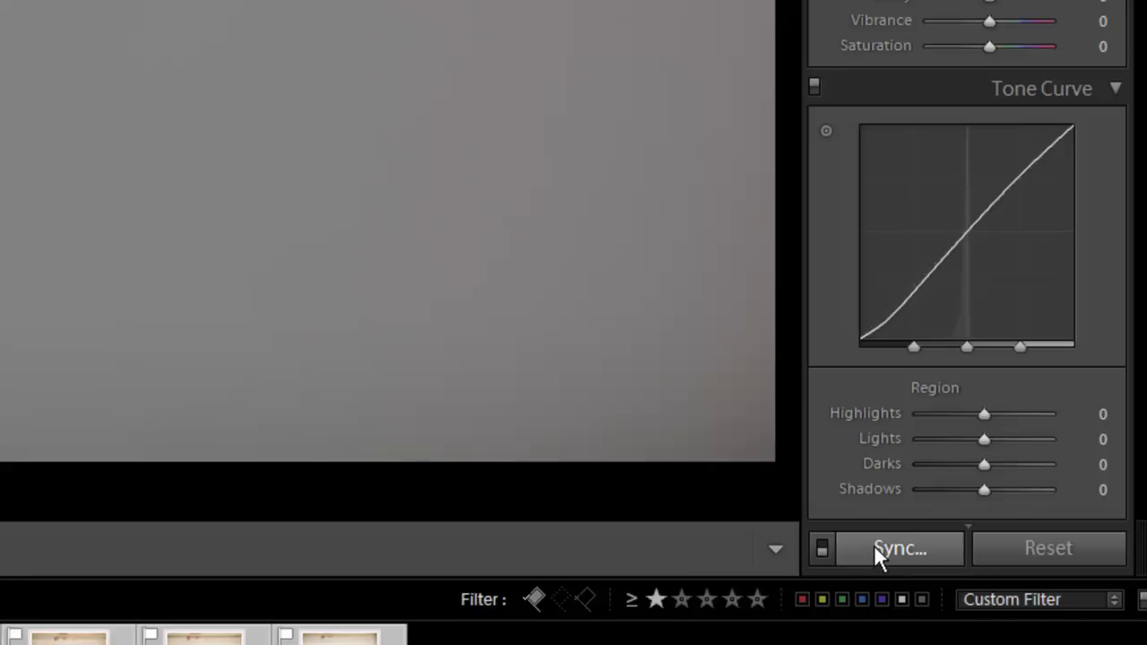
{"action": "left_click", "coordinate": [876, 548]}
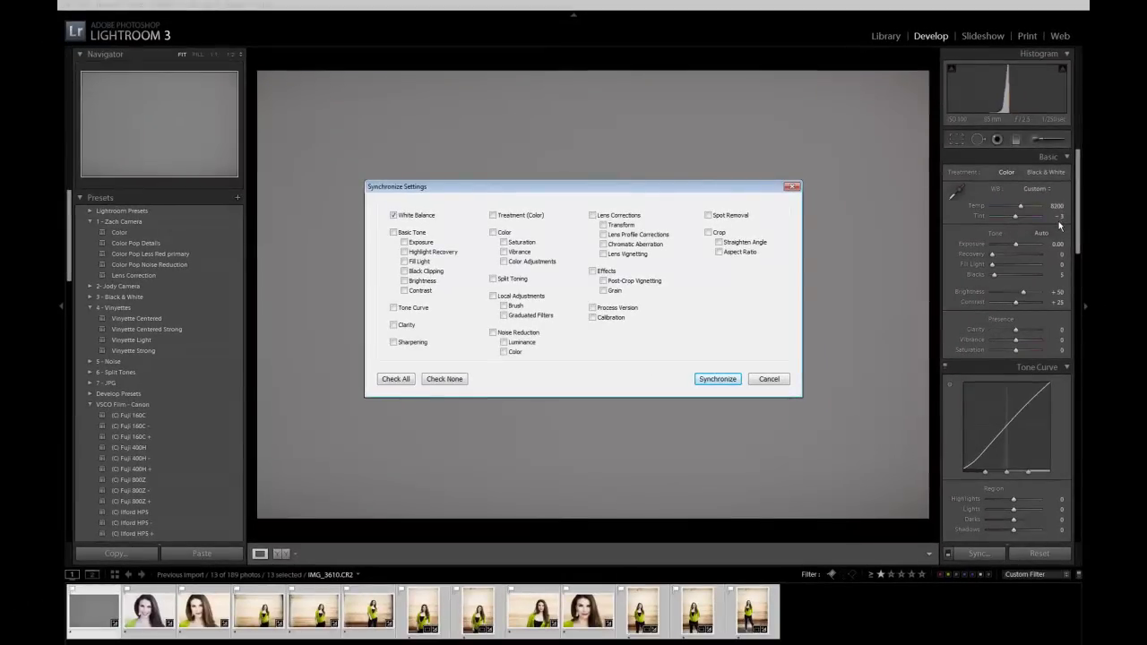
{"action": "left_click", "coordinate": [717, 379]}
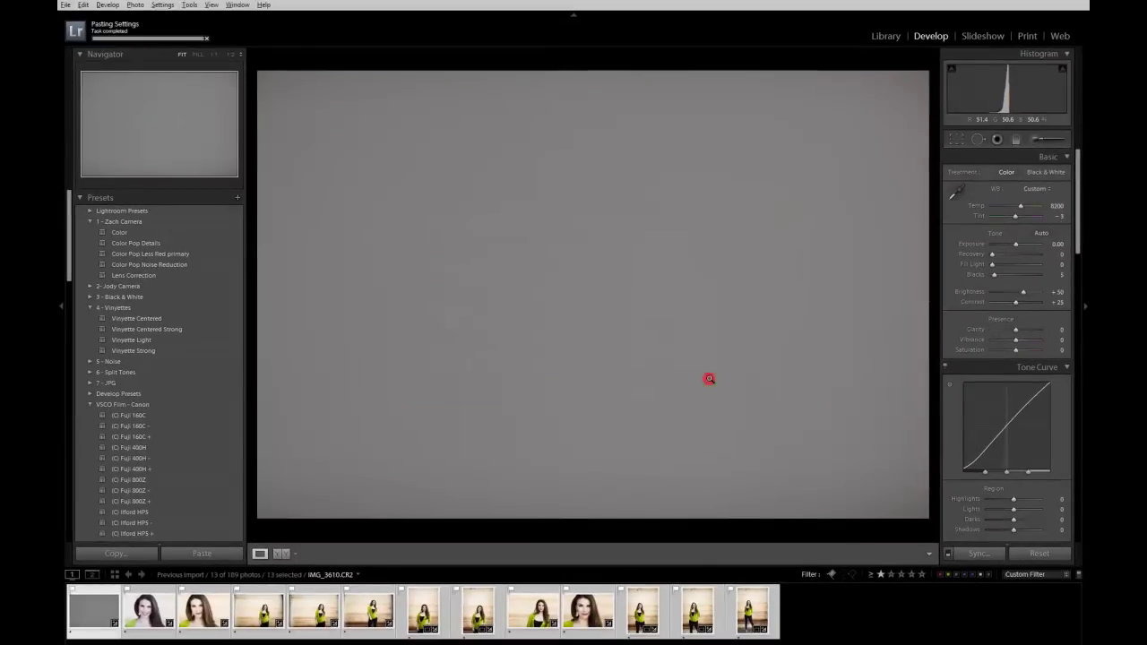
{"action": "left_click", "coordinate": [146, 618]}
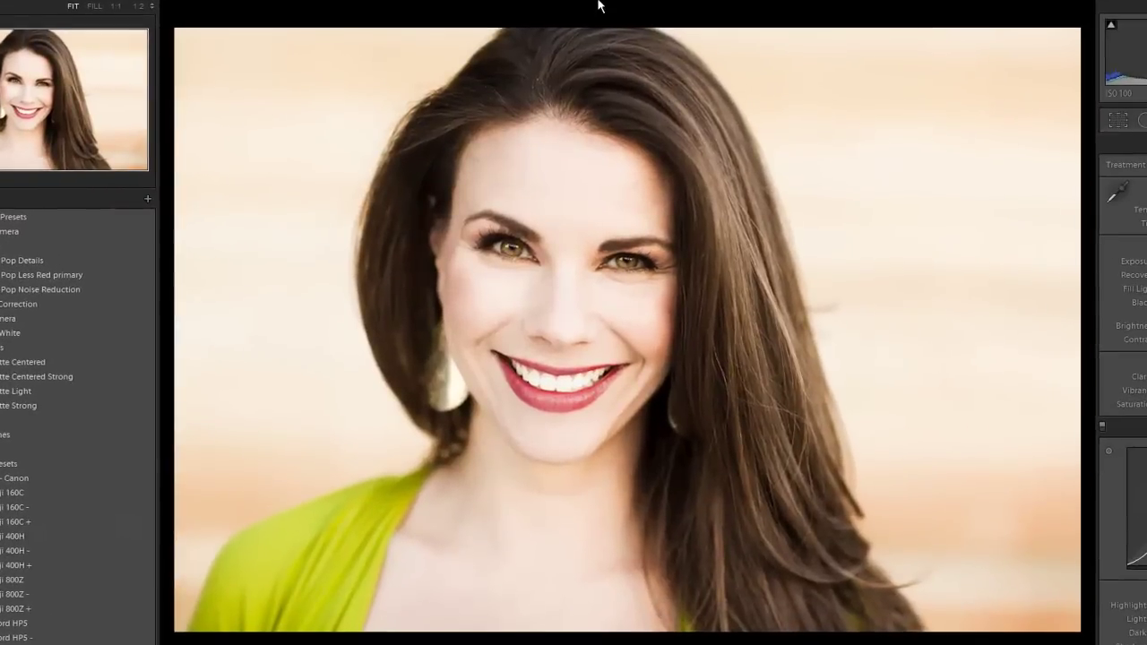
{"action": "key", "text": "backslash"}
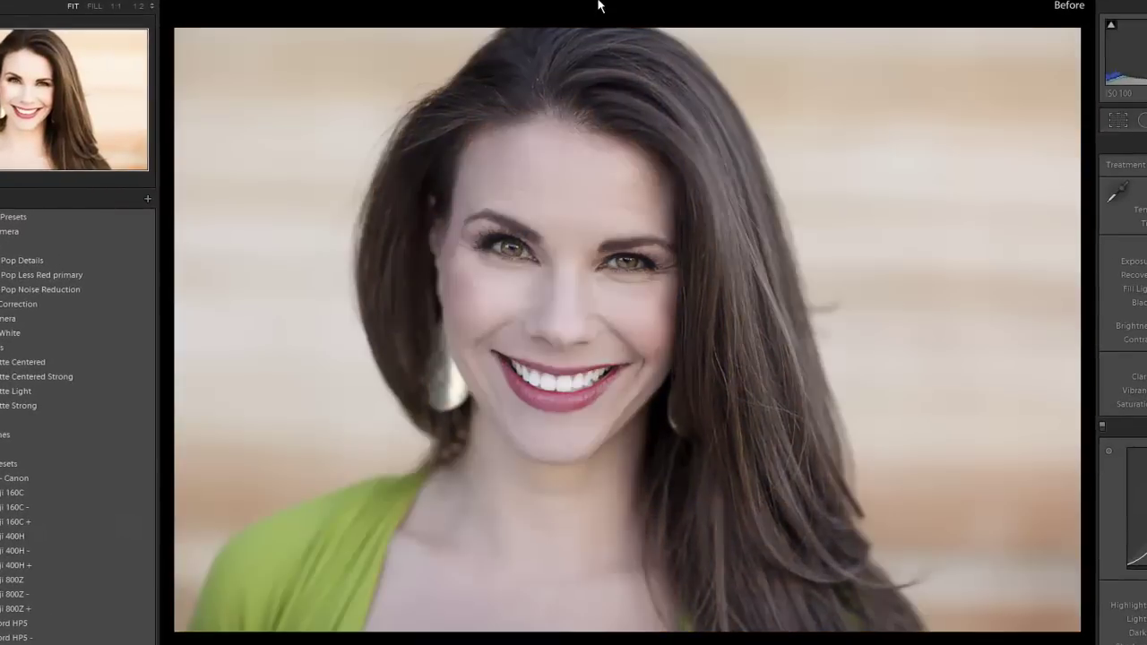
{"action": "key", "text": "backslash"}
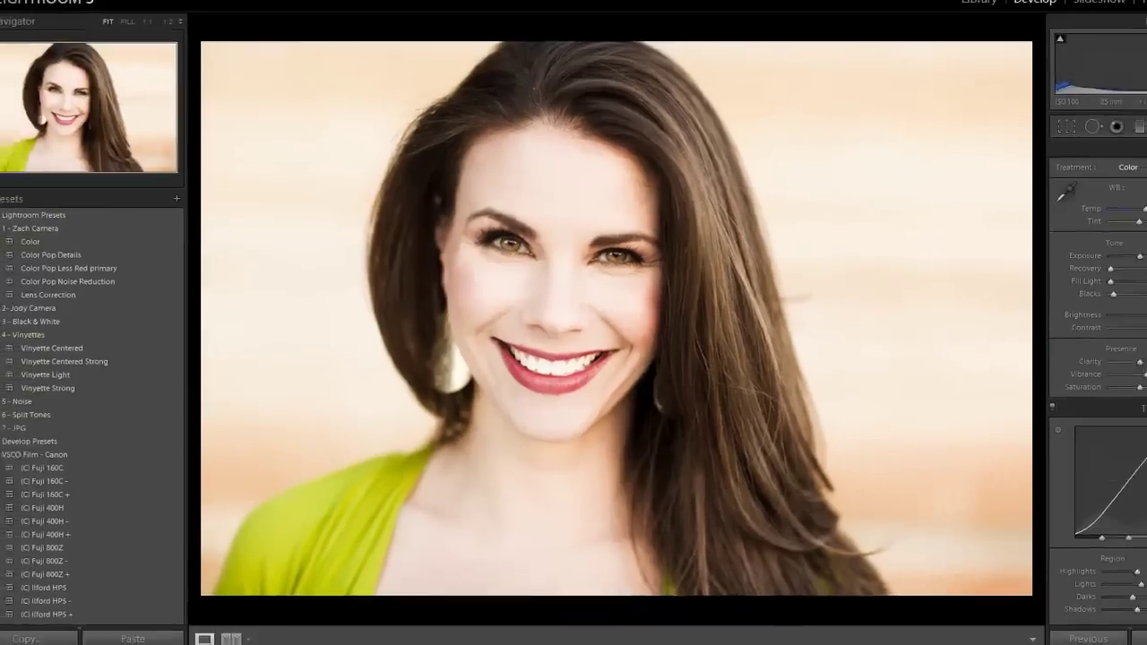
Step: Step through the full-length shots and close-ups, ending on the close-up portrait with the white earring
{"action": "left_click", "coordinate": [95, 644]}
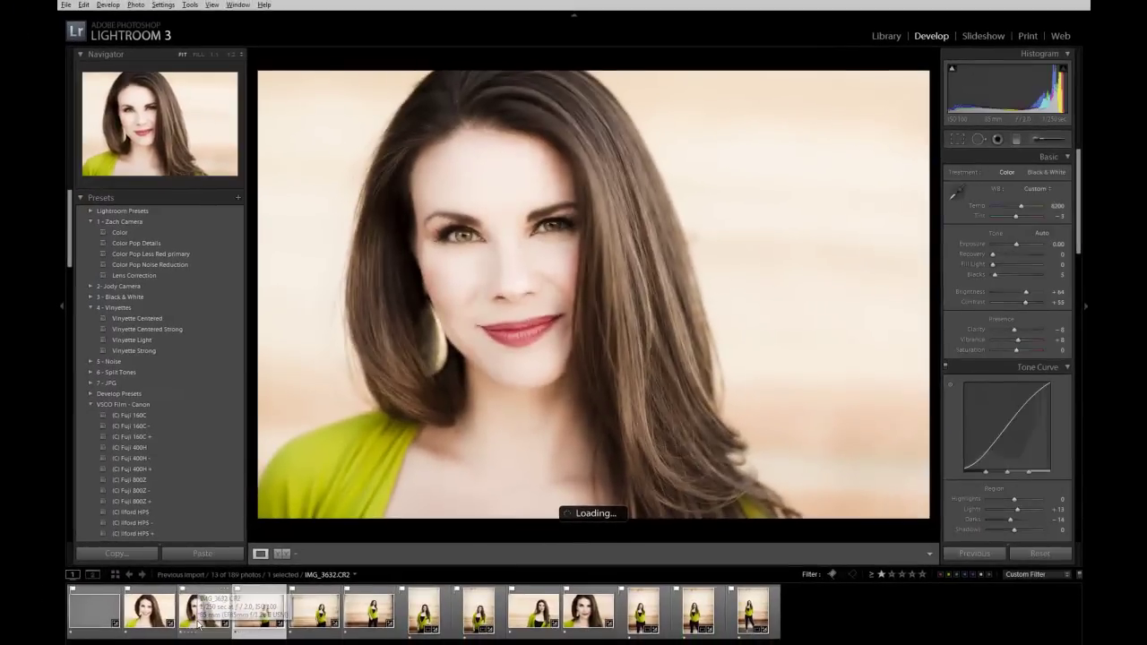
{"action": "key", "text": "Right"}
{"action": "key", "text": "Right"}
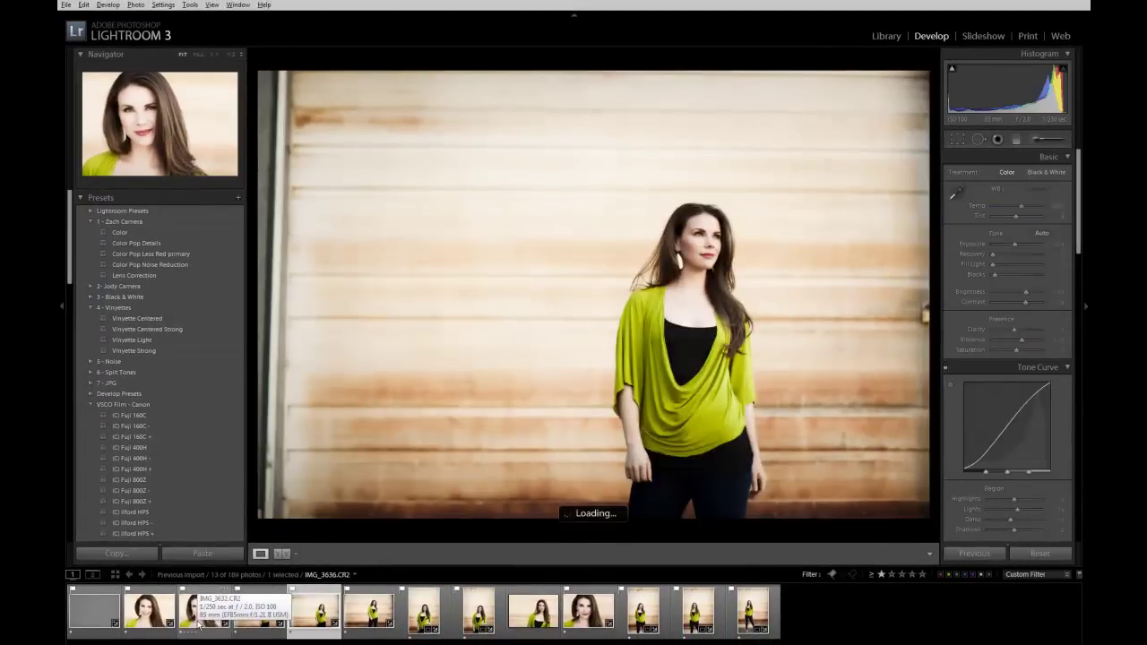
{"action": "key", "text": "Right"}
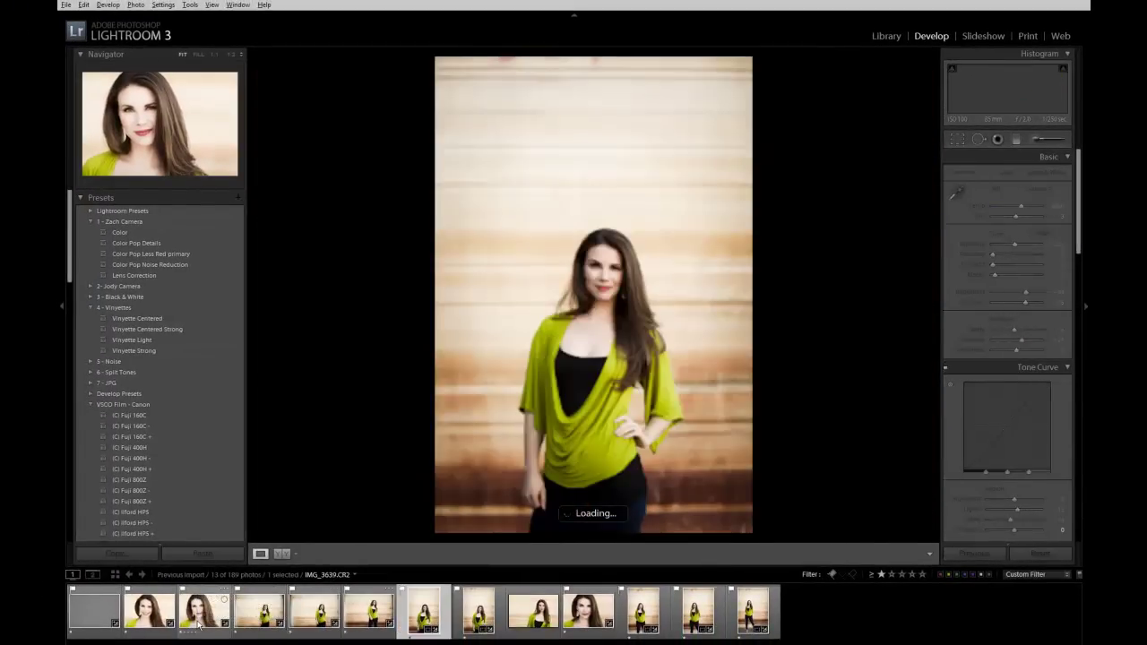
{"action": "key", "text": "Right"}
{"action": "key", "text": "Right"}
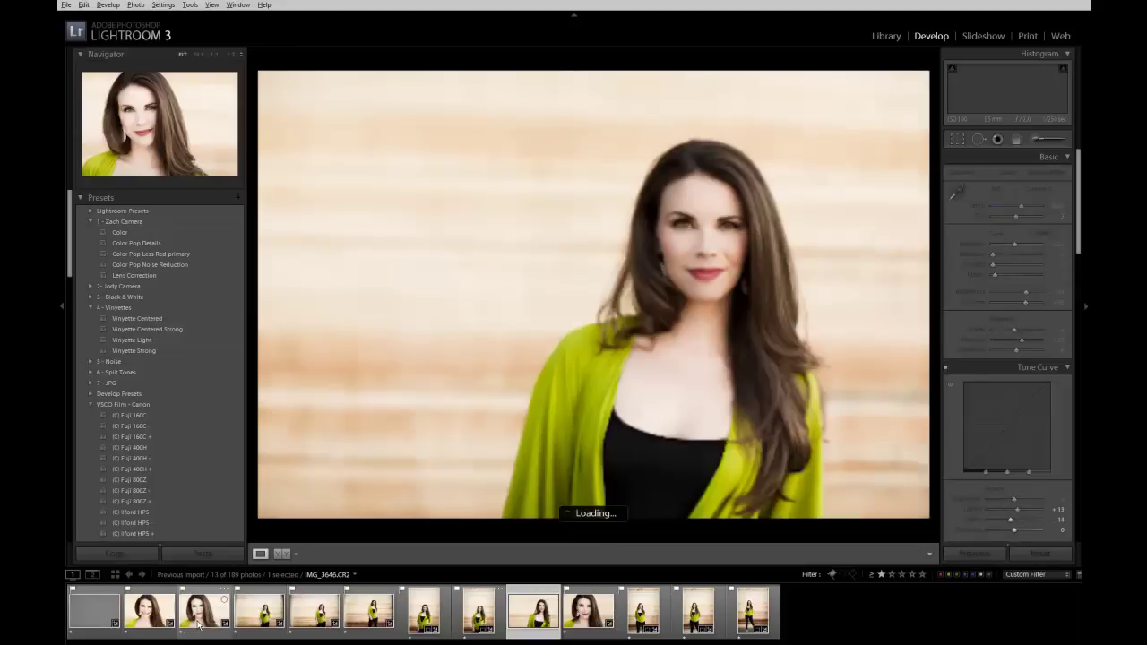
{"action": "key", "text": "Right"}
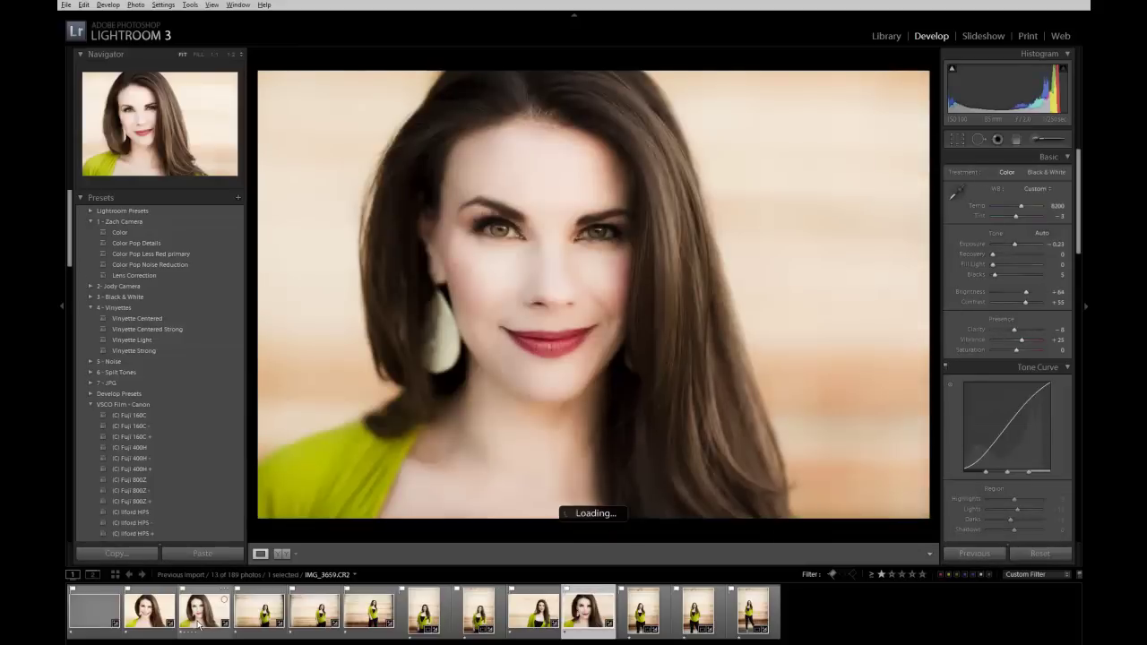
{"action": "key", "text": "Right"}
{"action": "key", "text": "Right"}
{"action": "key", "text": "Right"}
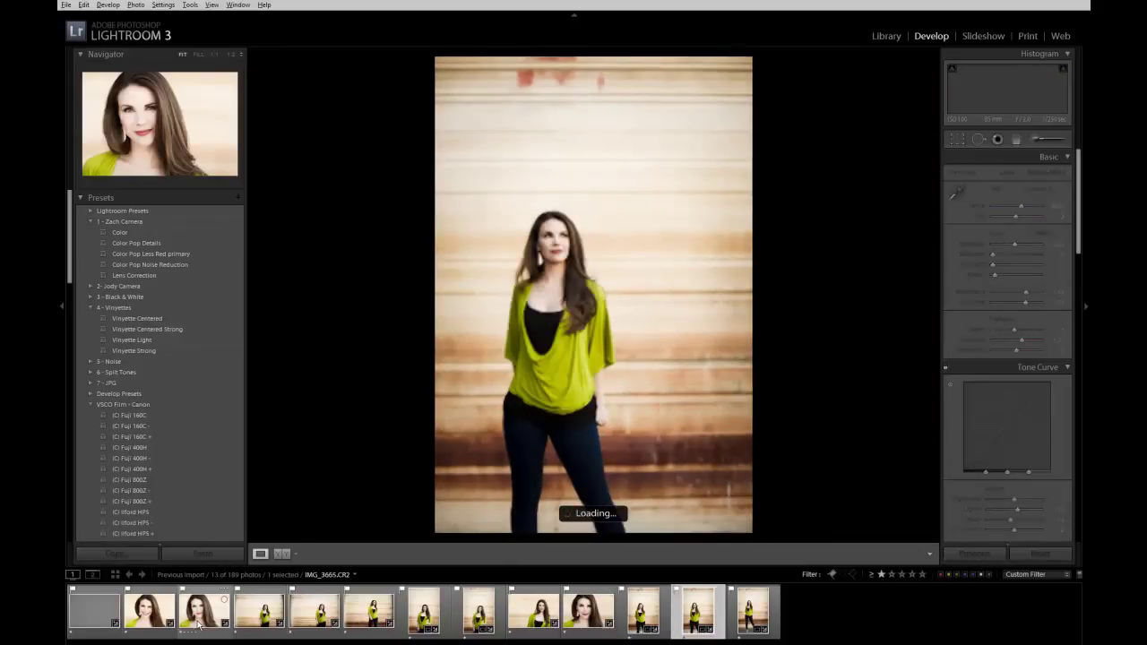
{"action": "key", "text": "Right"}
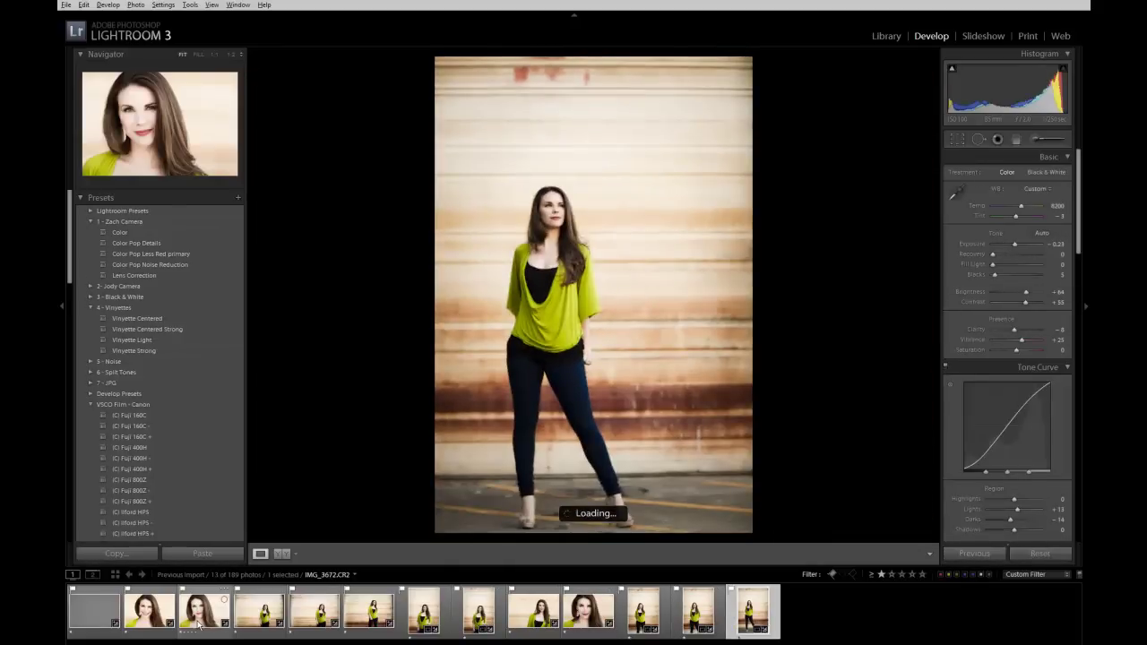
{"action": "left_click", "coordinate": [584, 619]}
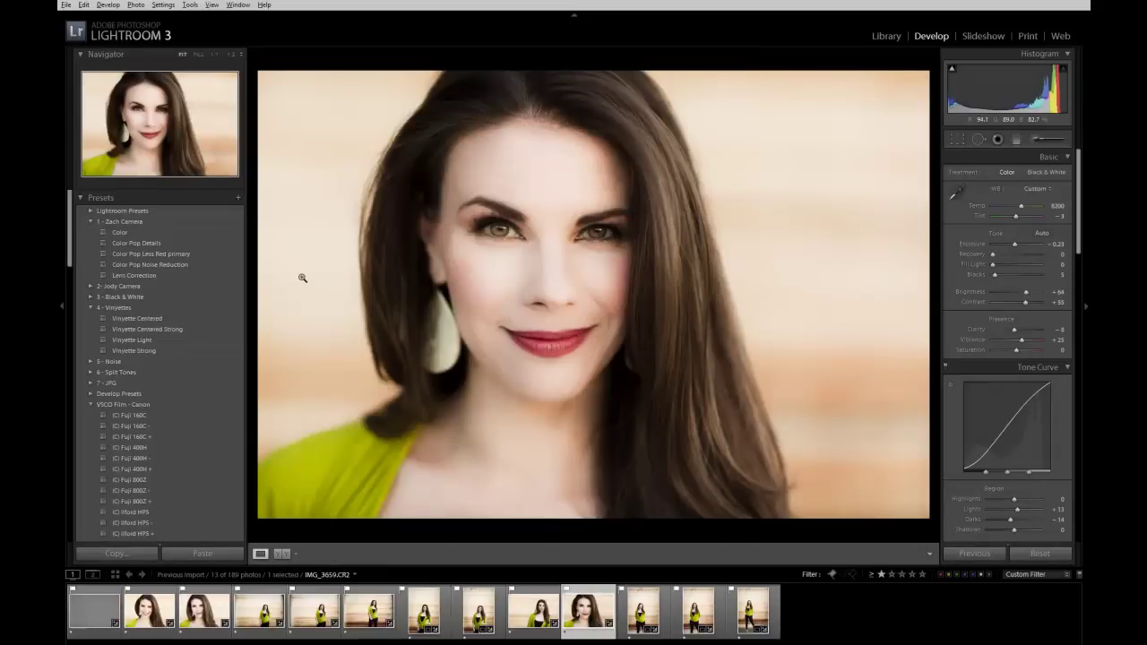